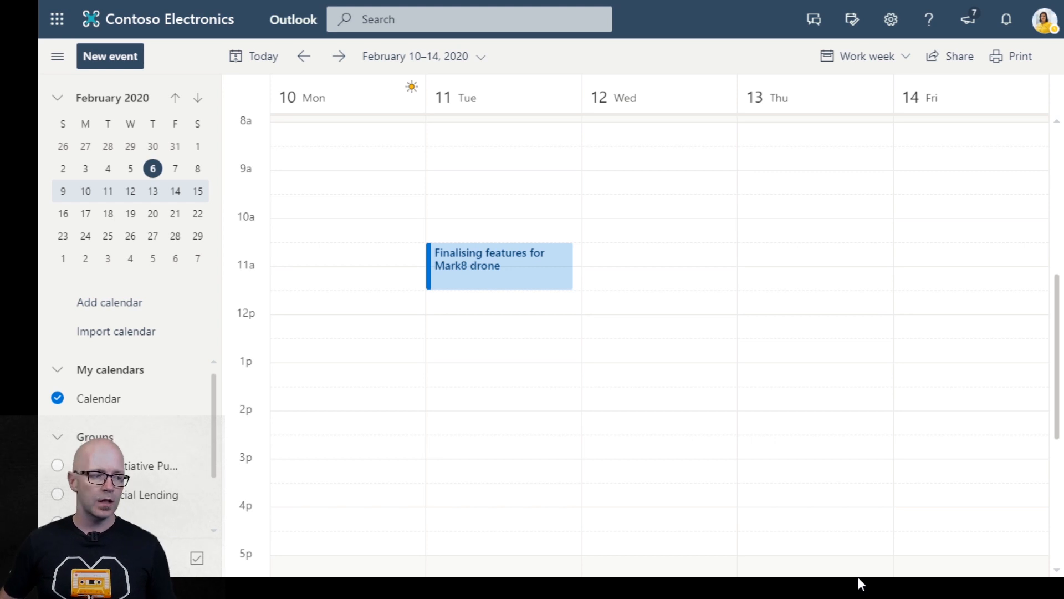
Step: Open the Tuesday event "Finalising features for Mark8 drone" for editing with its full set of options
left_click(518, 268)
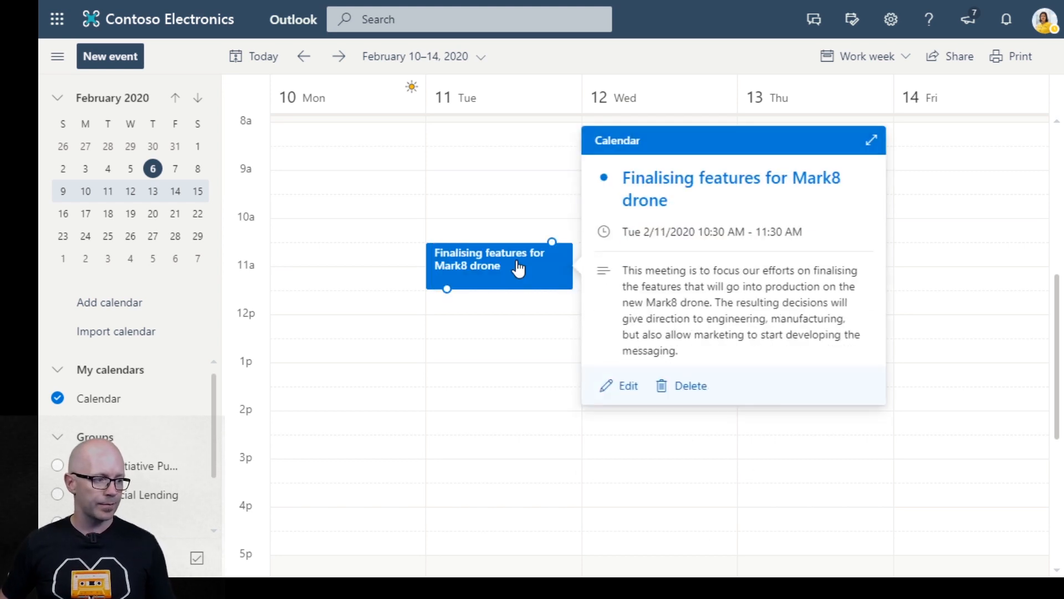
left_click(618, 388)
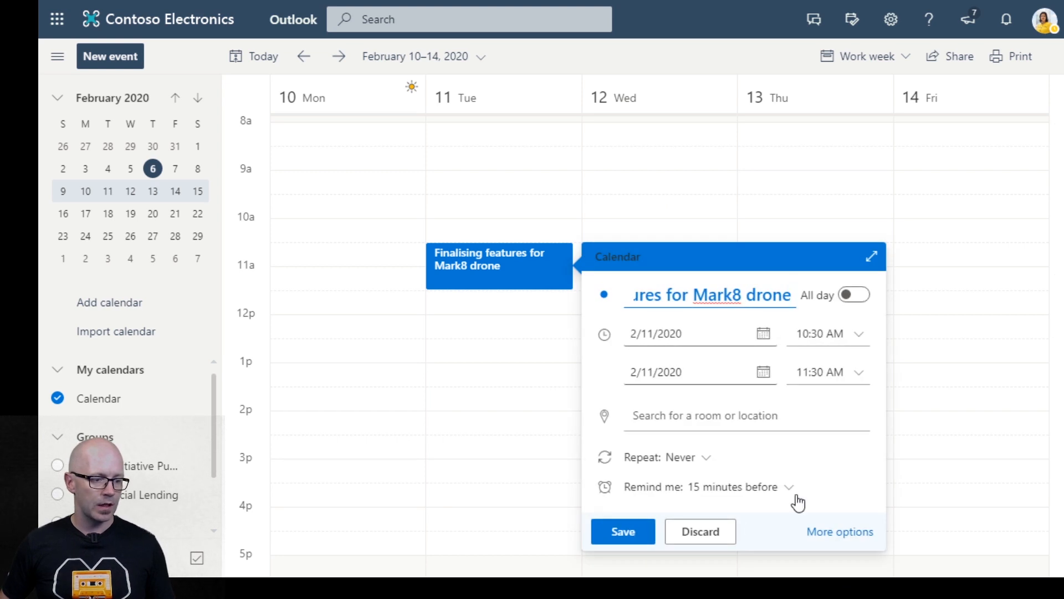
left_click(856, 532)
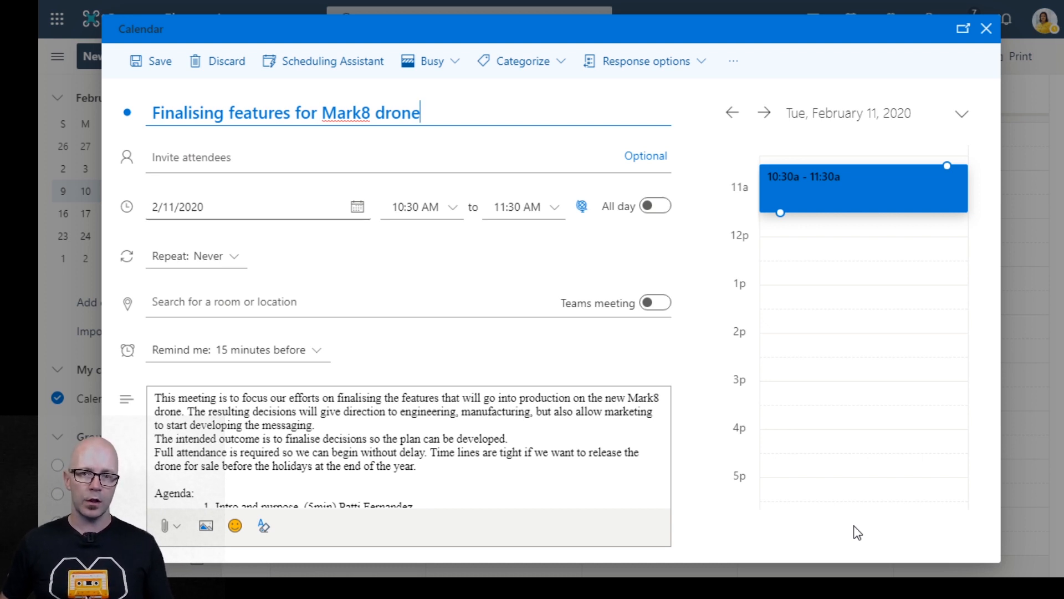
Step: Invite two colleagues as required attendees, searching each by first name and choosing the matching contact
left_click(240, 158)
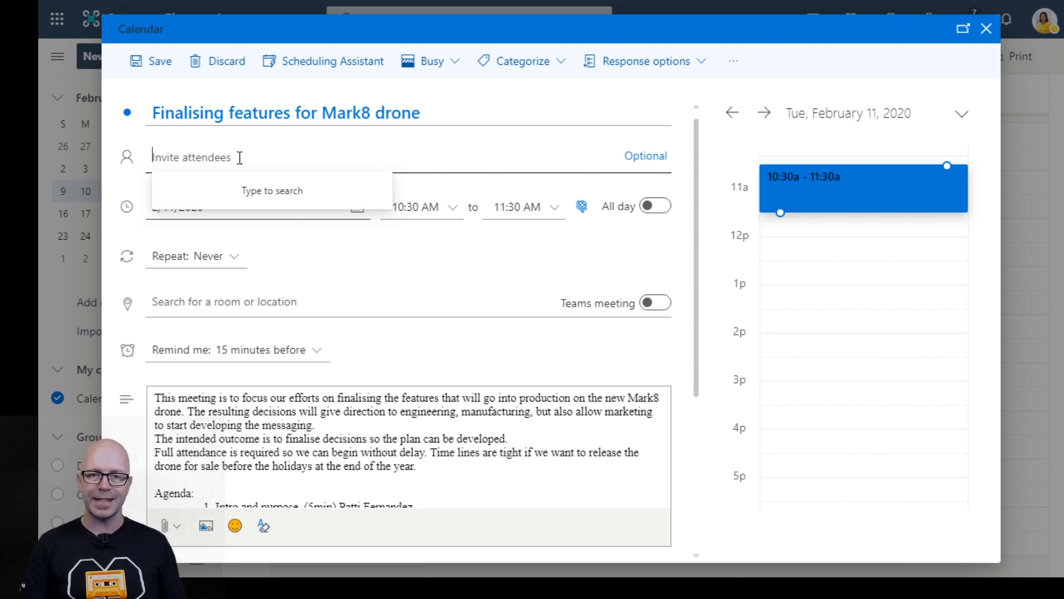
type("megan")
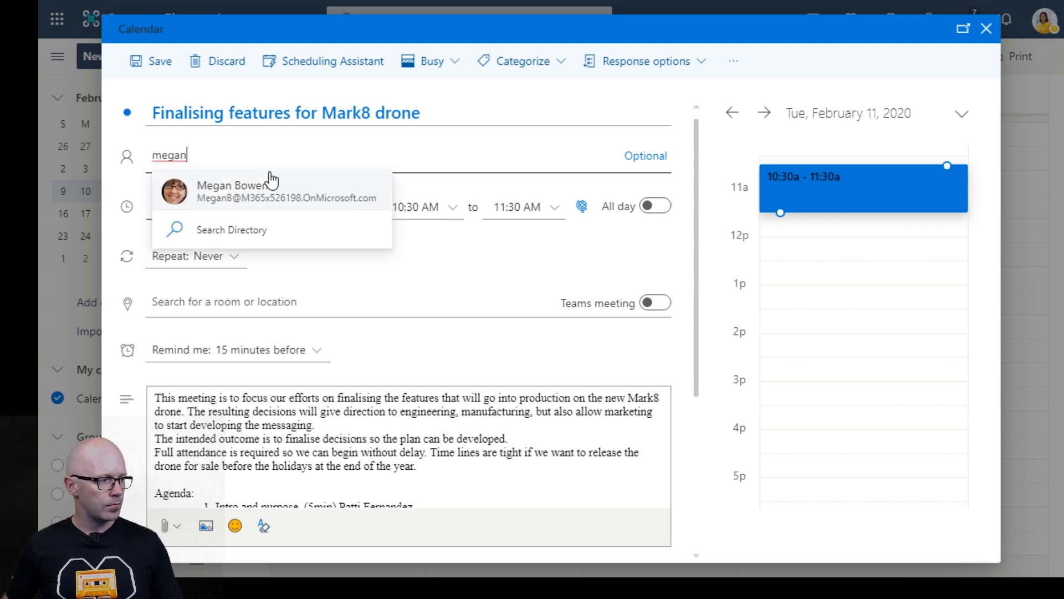
left_click(286, 195)
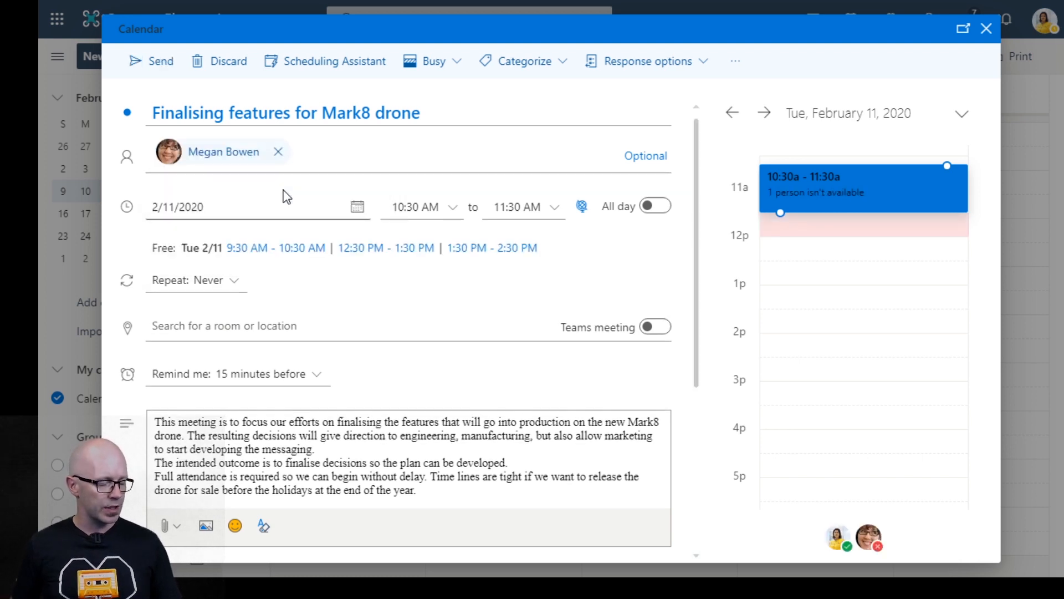
type("i")
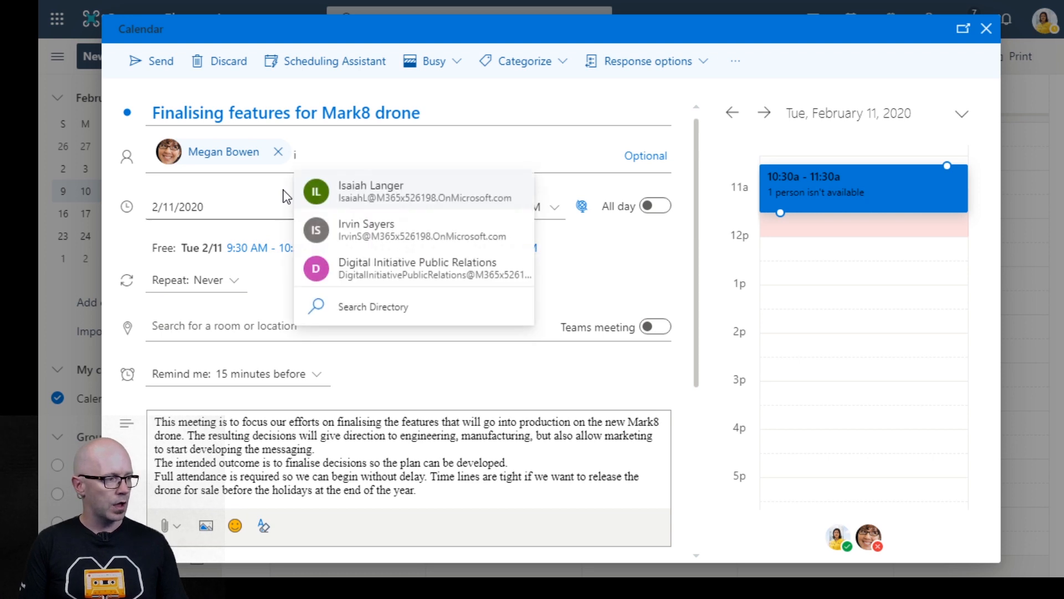
left_click(368, 191)
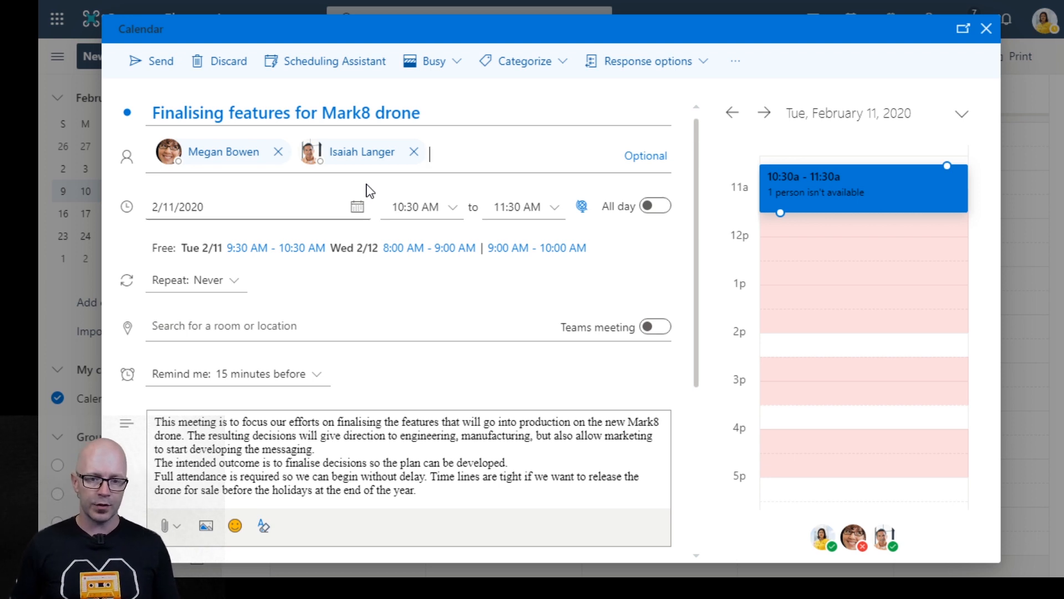
Step: Move the meeting to 10:00–11:00 AM in the day schedule, and select the suggested free slot Wed 2/12 8:00–9:00 AM
mouse_move(859, 545)
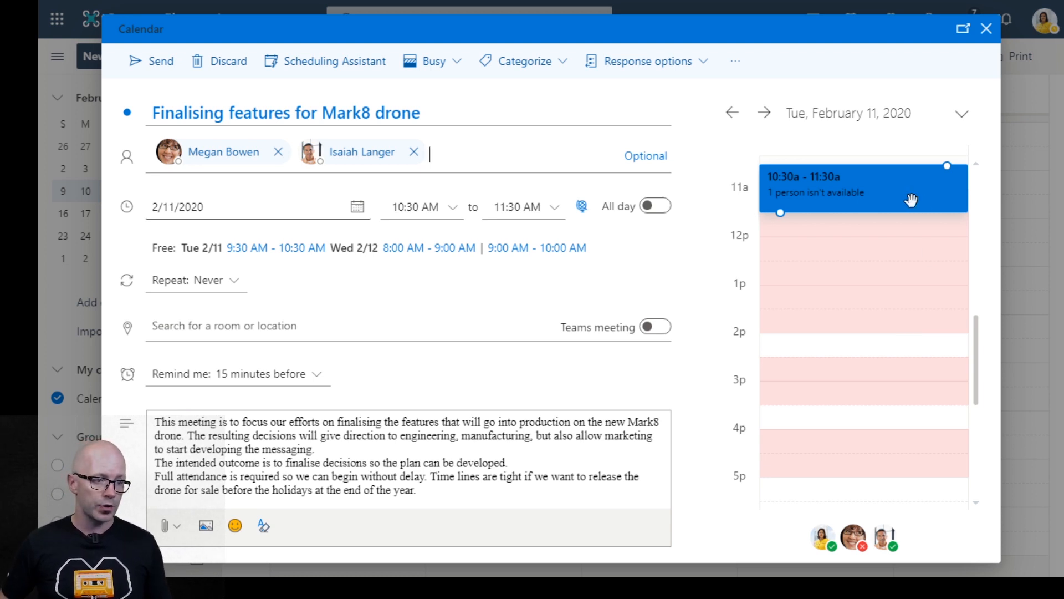
left_click_drag(906, 200, 891, 314)
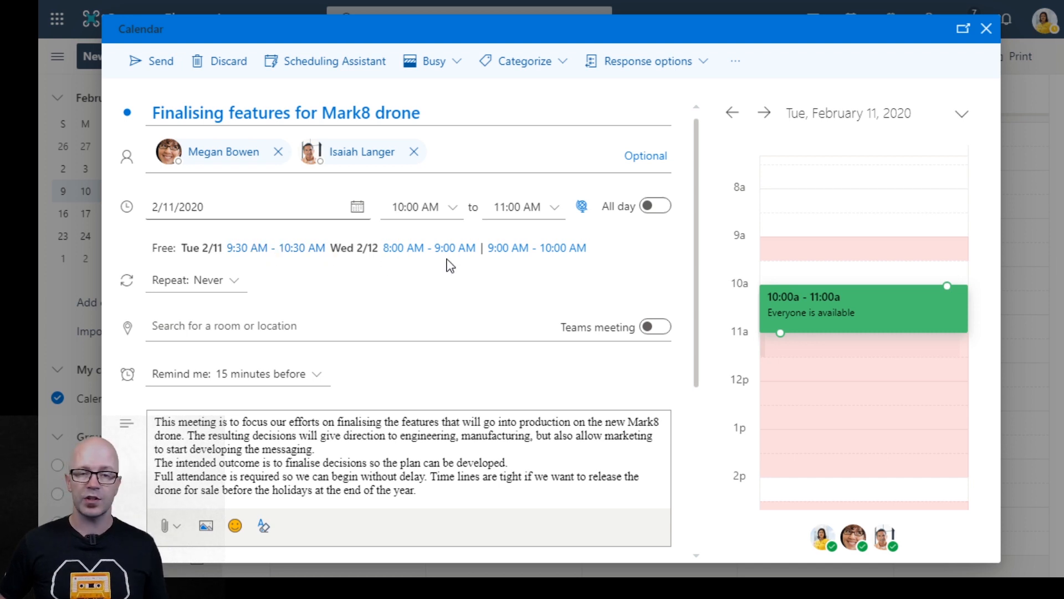
left_click(410, 248)
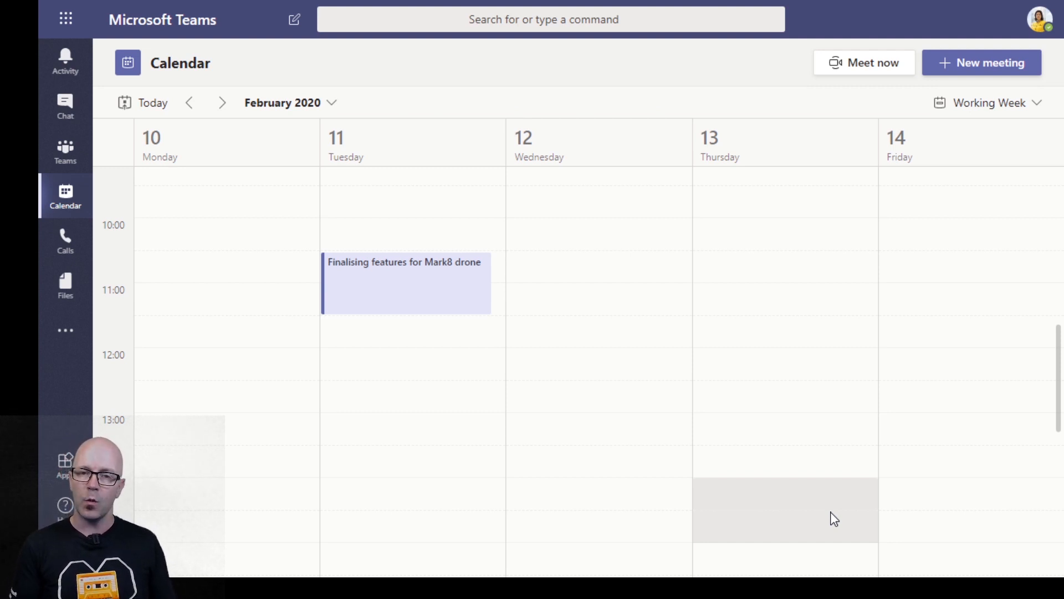
Step: In Microsoft Teams, edit the "Finalising features for Mark8 drone" meeting and invite the Marketing Manager and the Sales Rep
left_click(441, 306)
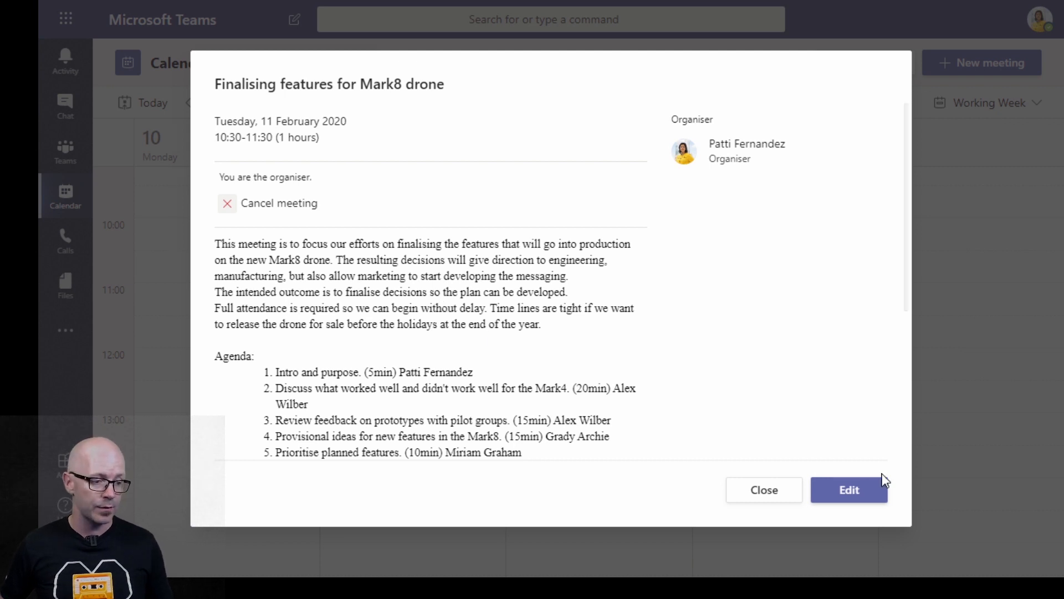
left_click(857, 497)
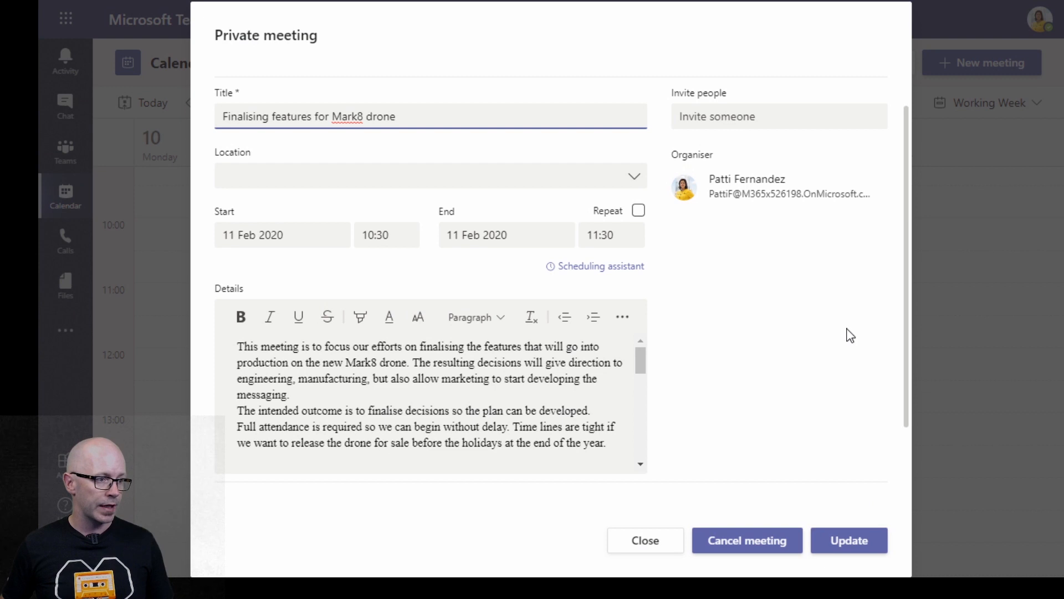
left_click(769, 121)
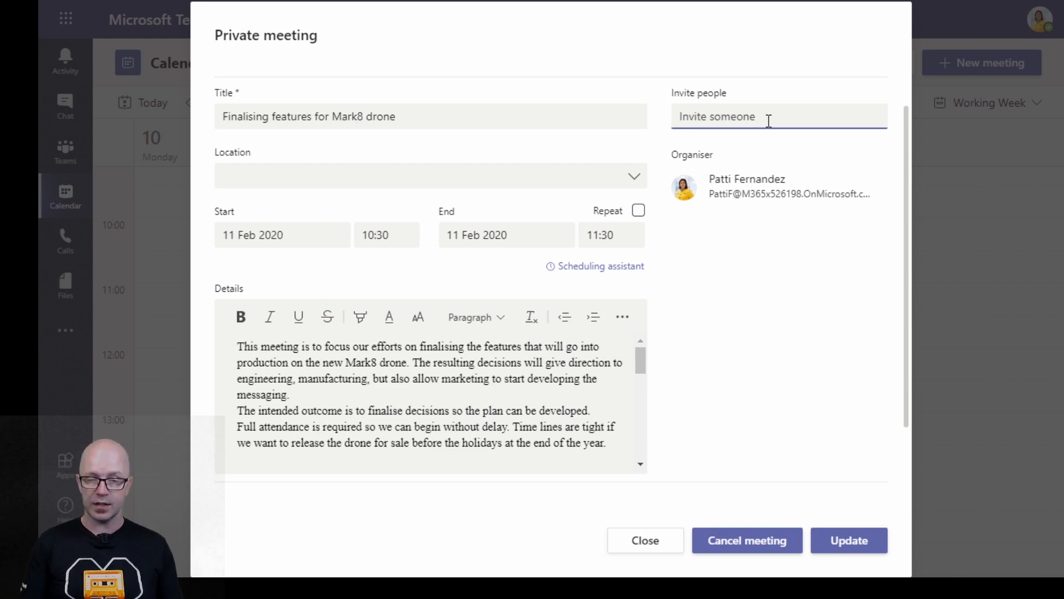
type("mega")
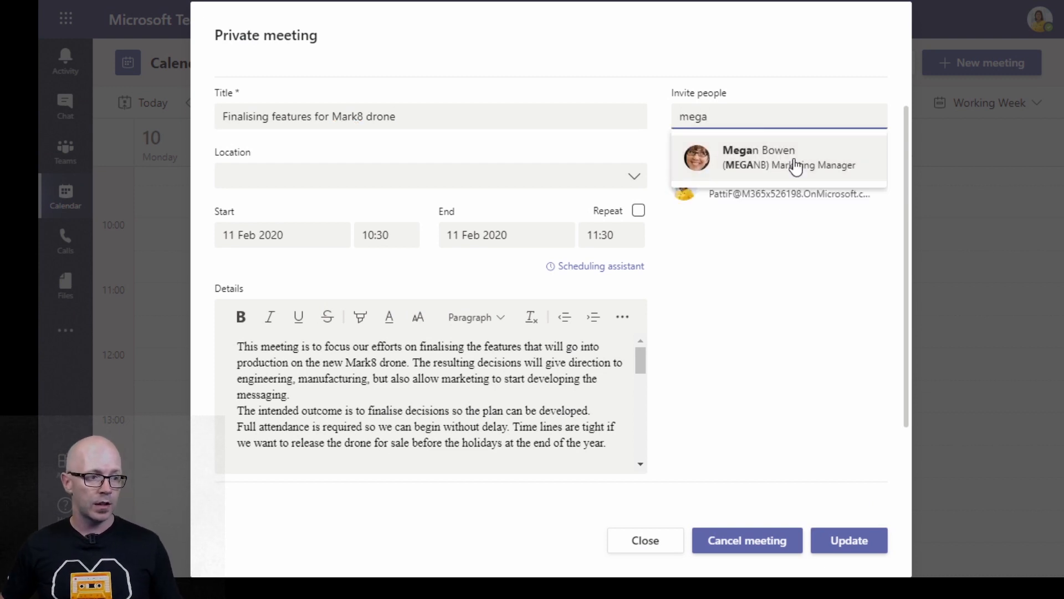
left_click(796, 164)
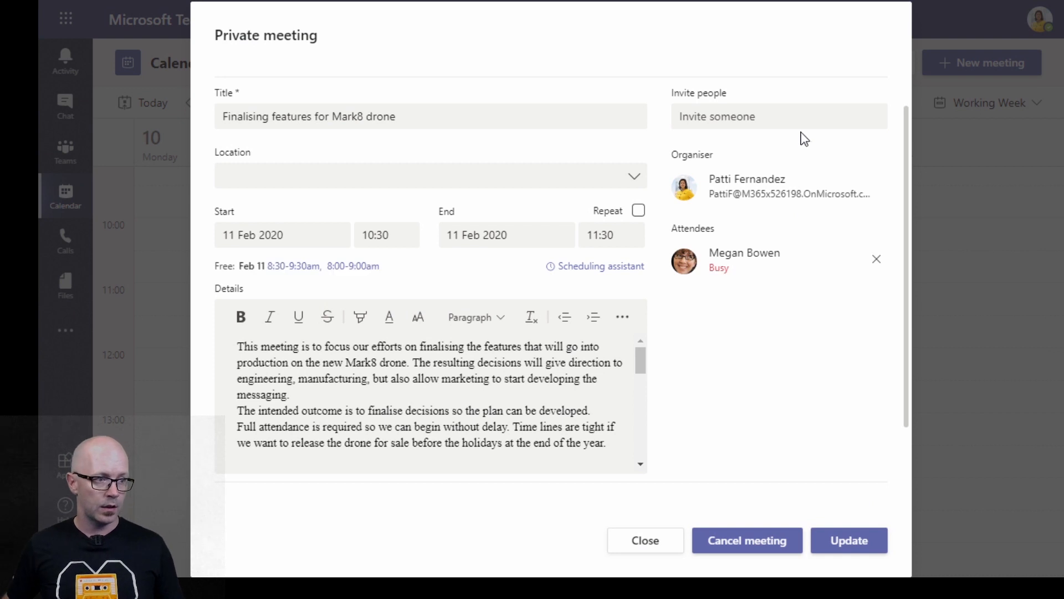
left_click(802, 114)
type("isai")
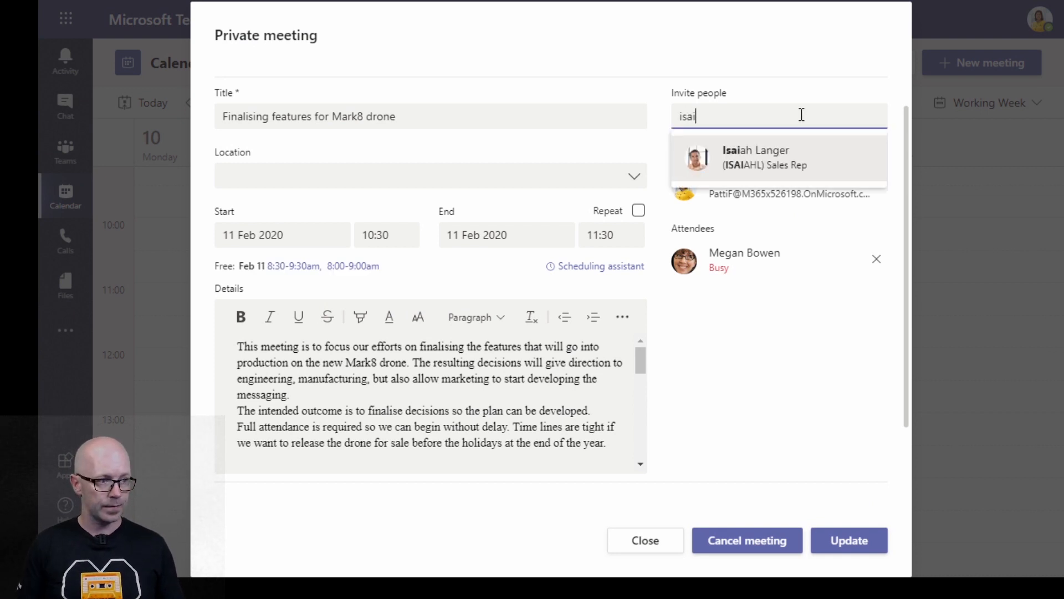
left_click(781, 158)
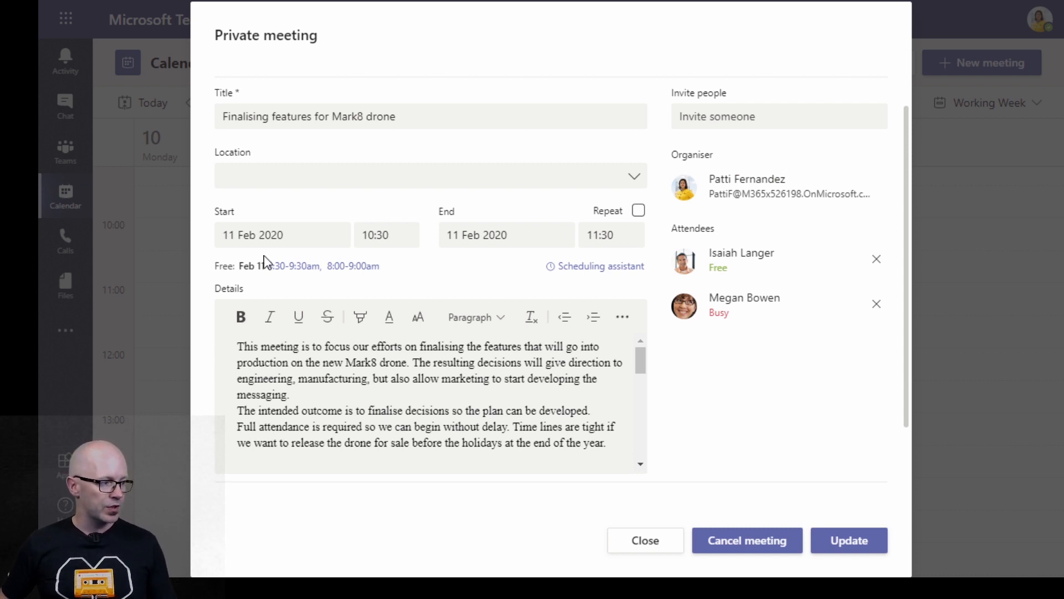
Step: Apply the suggested Feb 11 8:30–9:30am slot, and try 08:00–09:00 and a start around 10 am in the scheduling assistant
left_click(302, 267)
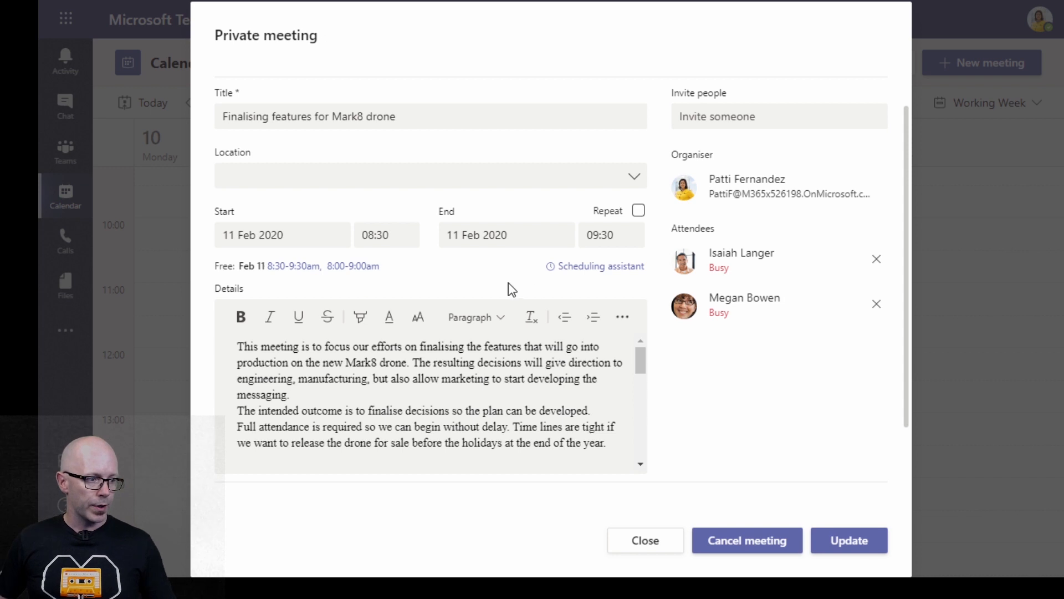
left_click(588, 272)
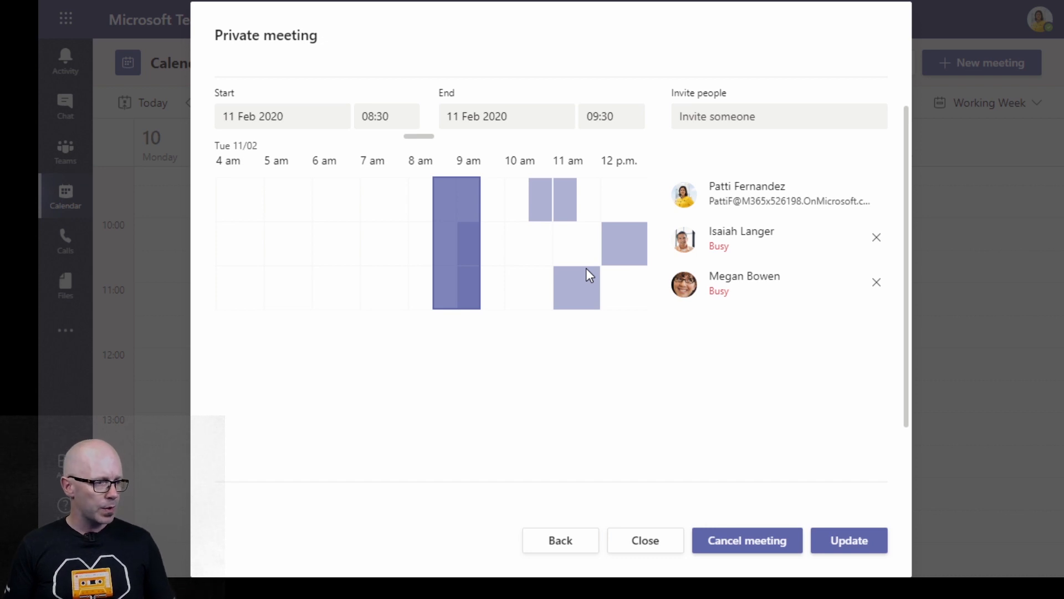
left_click(418, 197)
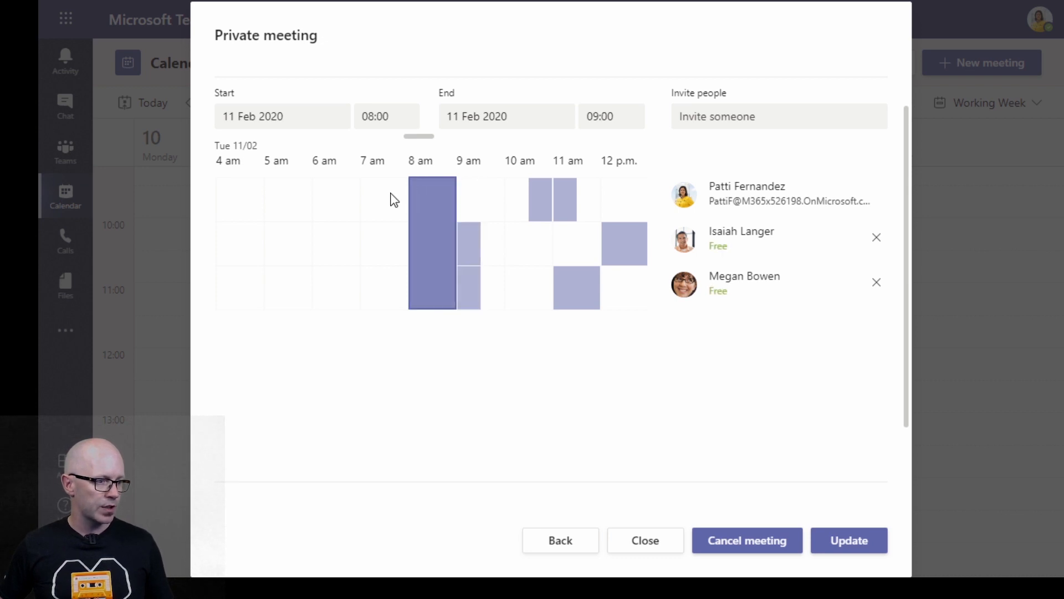
left_click(506, 199)
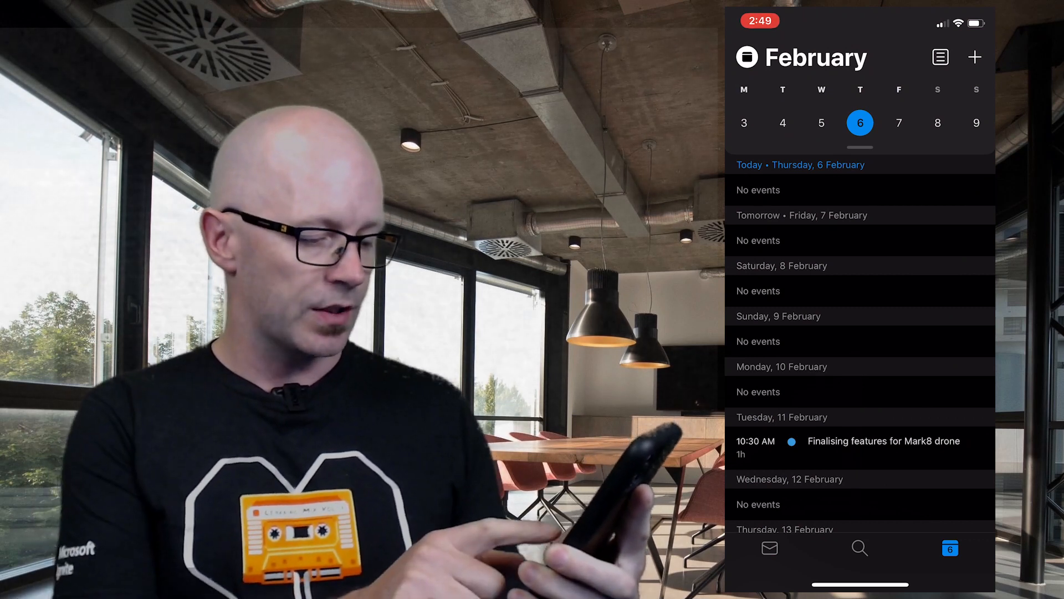
Step: In Outlook mobile, edit the "Finalising features for Mark8 drone" event and add the same two colleagues as attendees
left_click(860, 448)
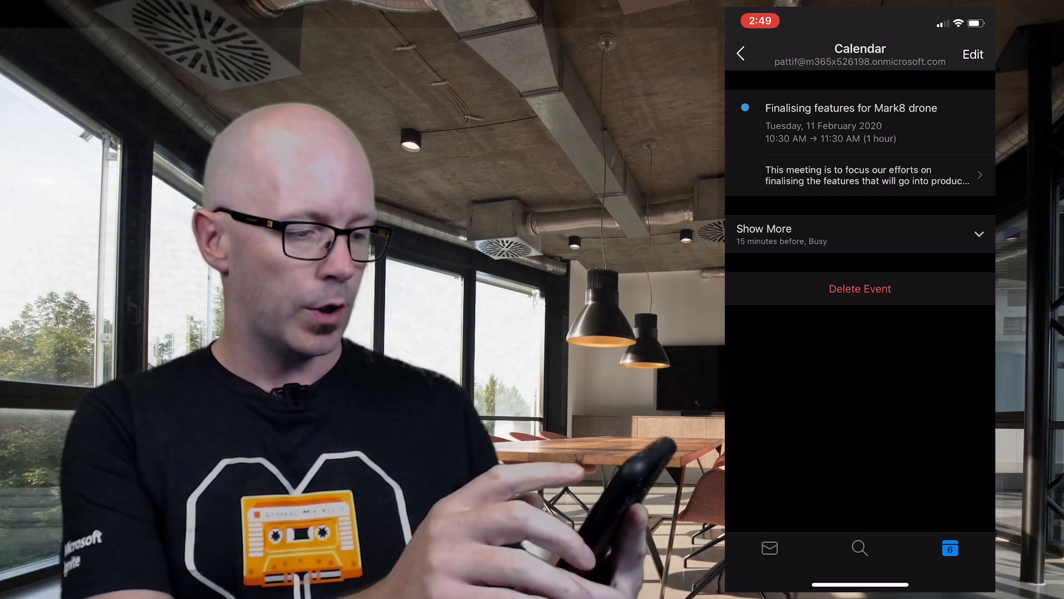
left_click(973, 54)
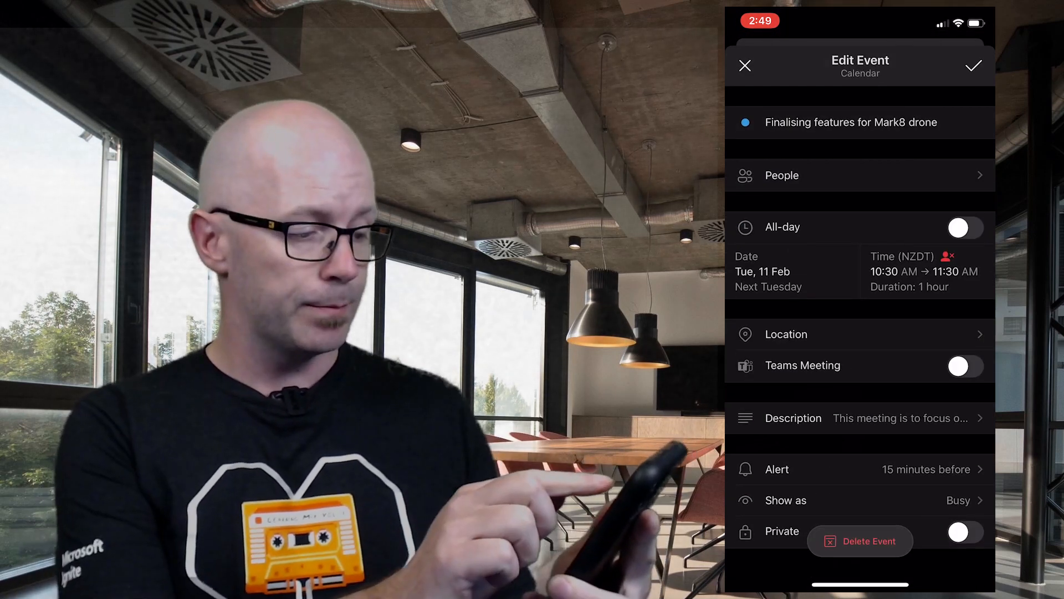
left_click(783, 175)
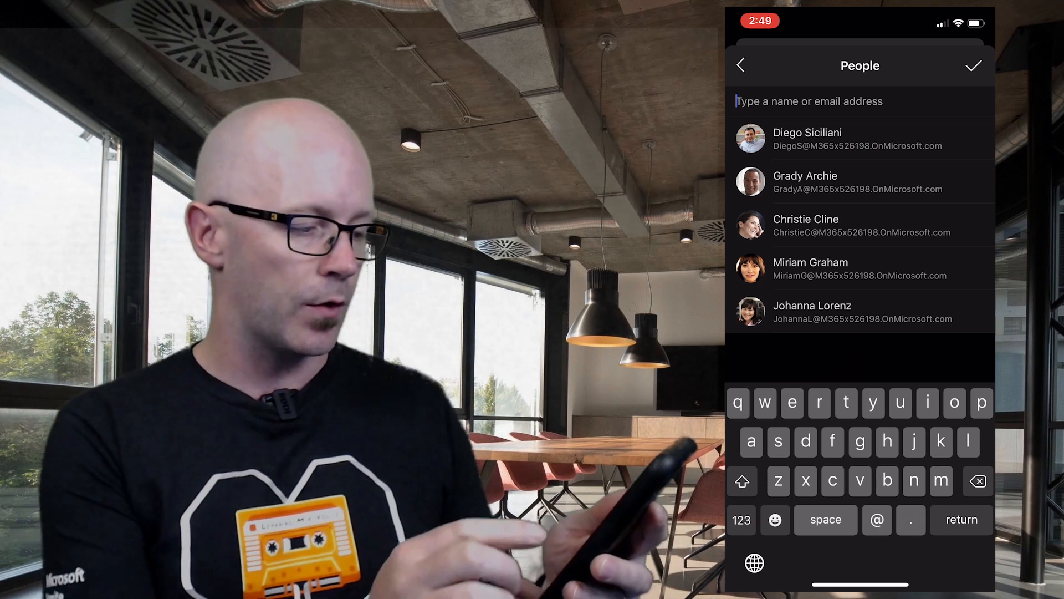
type("meg")
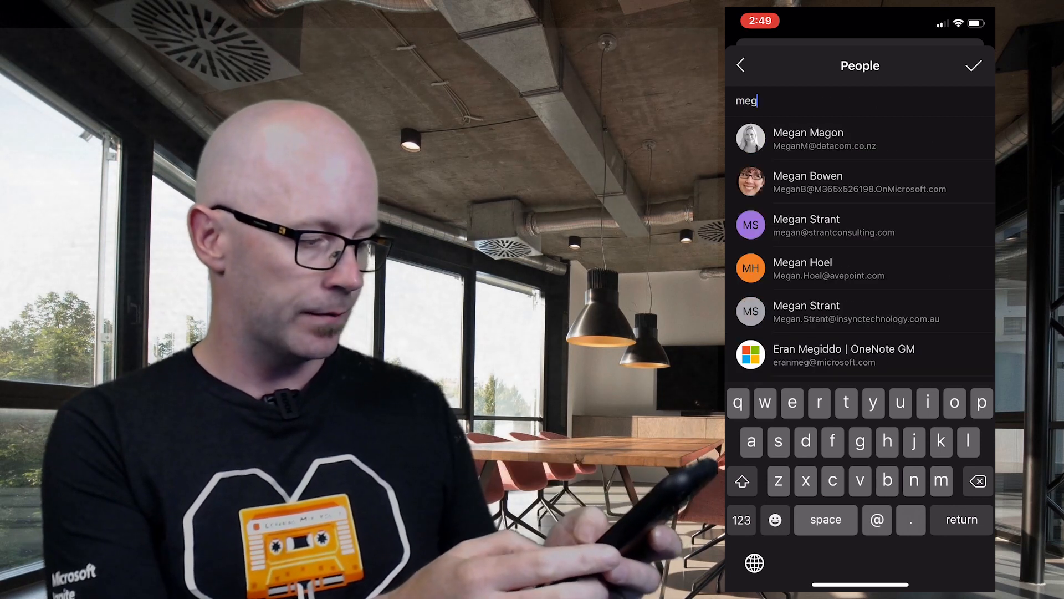
left_click(808, 182)
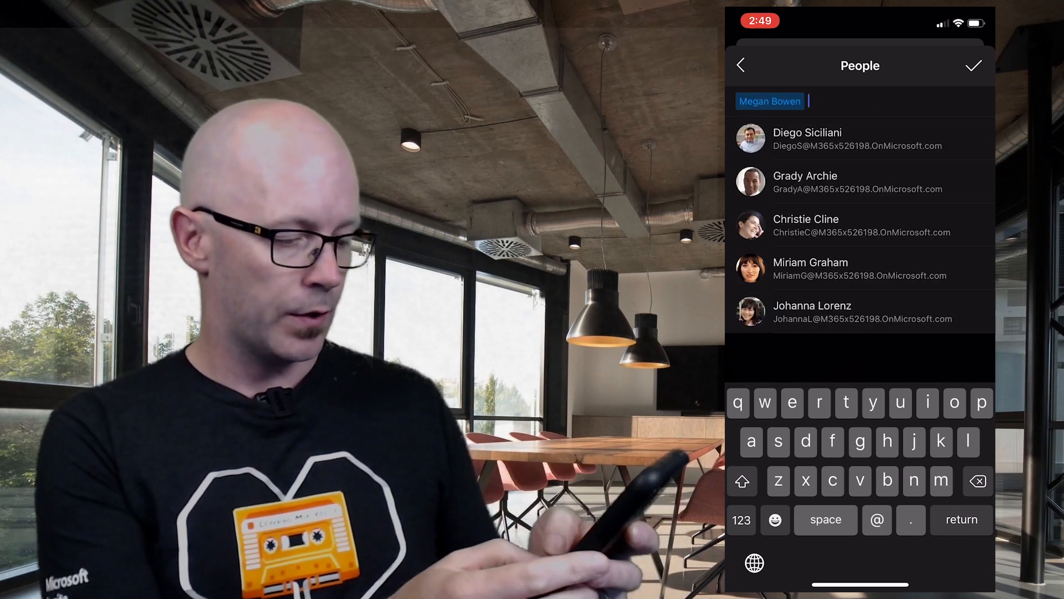
type("isai")
left_click(809, 200)
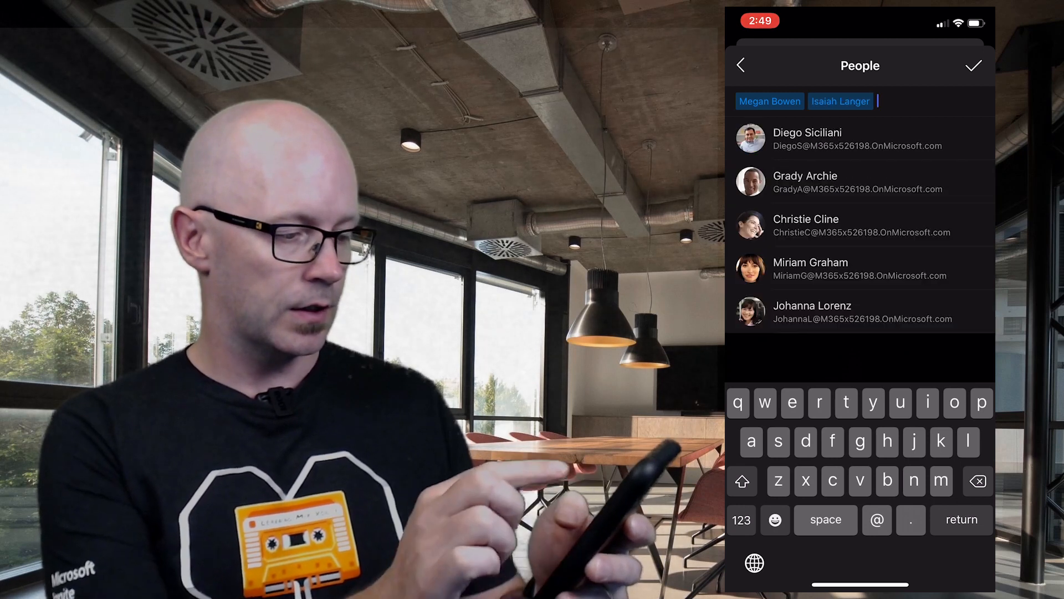
left_click(974, 65)
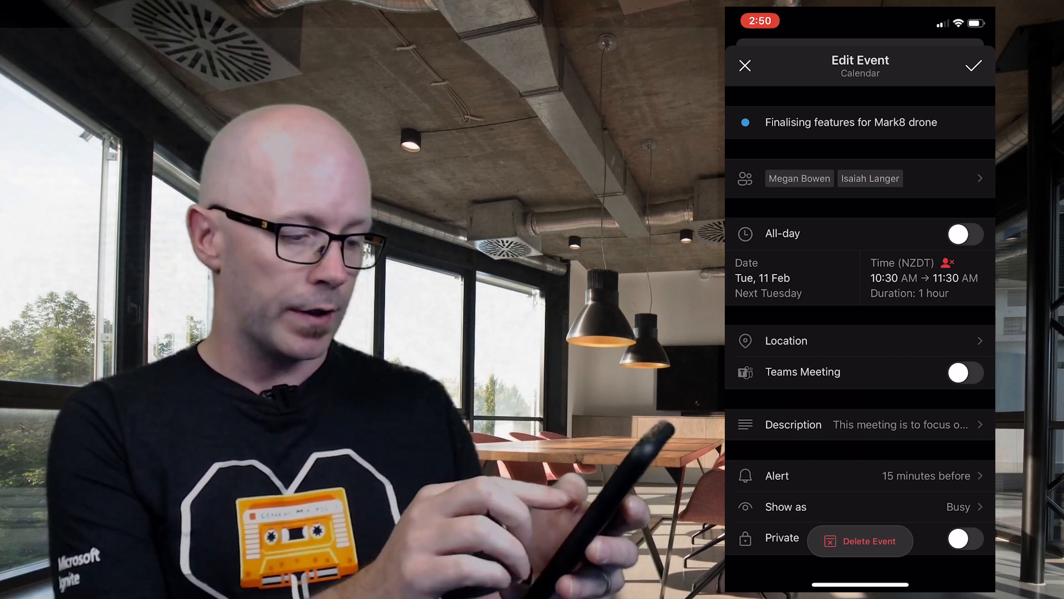
Step: Move the meeting to 9:45–10:45 AM on Tue, 11 Feb in the attendees' availability view
left_click(925, 278)
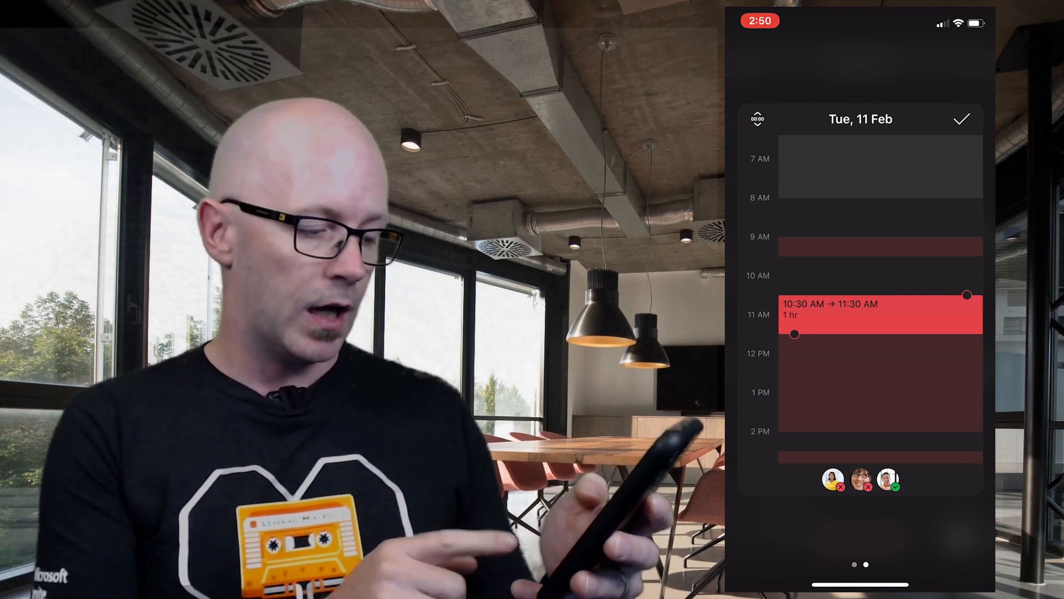
left_click_drag(881, 315, 882, 295)
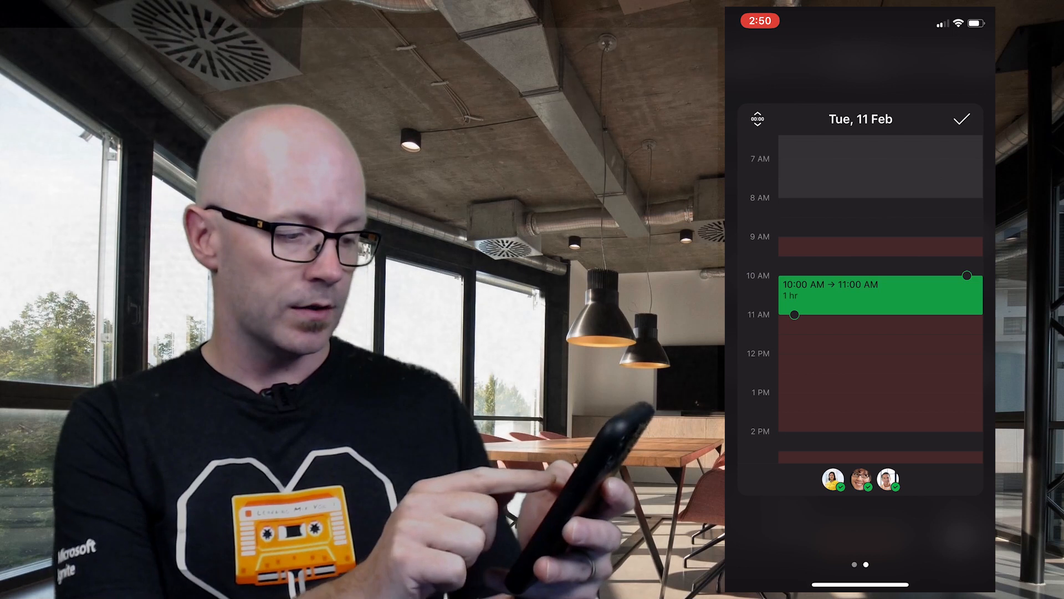
left_click_drag(882, 295, 882, 286)
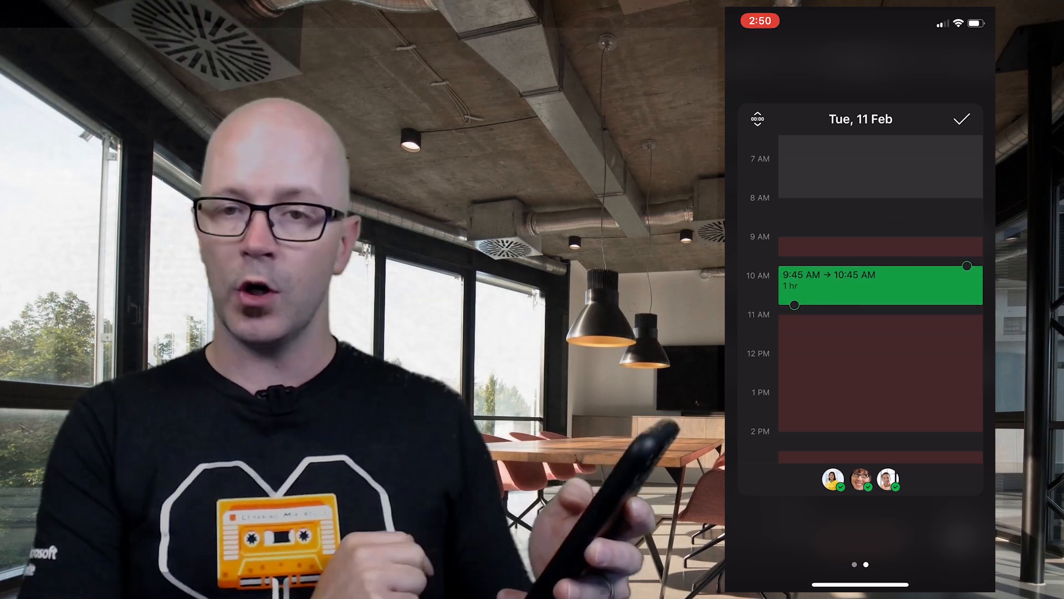